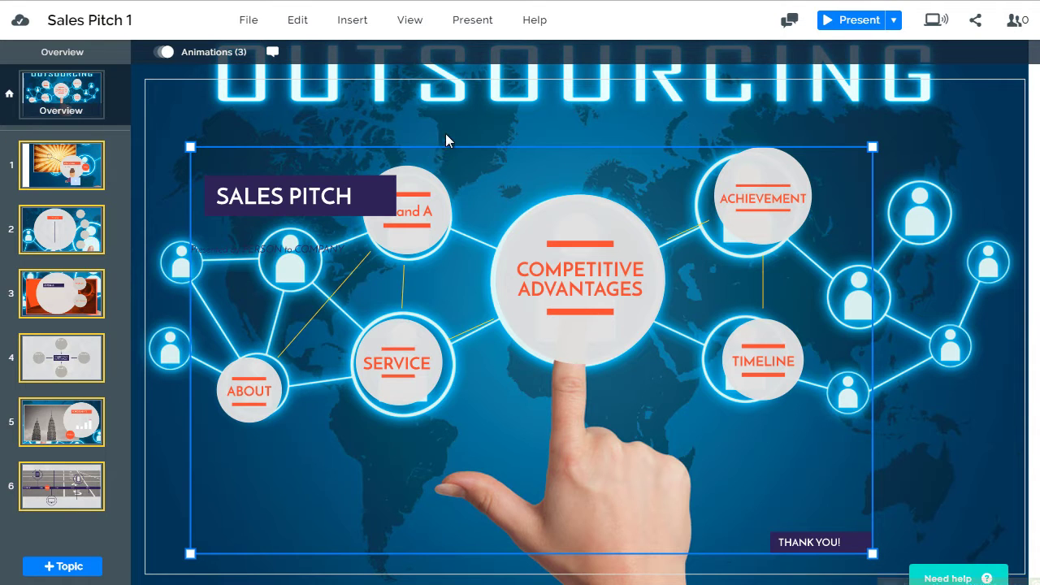
- Preview the TIMELINE slide from the overview, then drag the TIMELINE circle slightly left
left_click(449, 120)
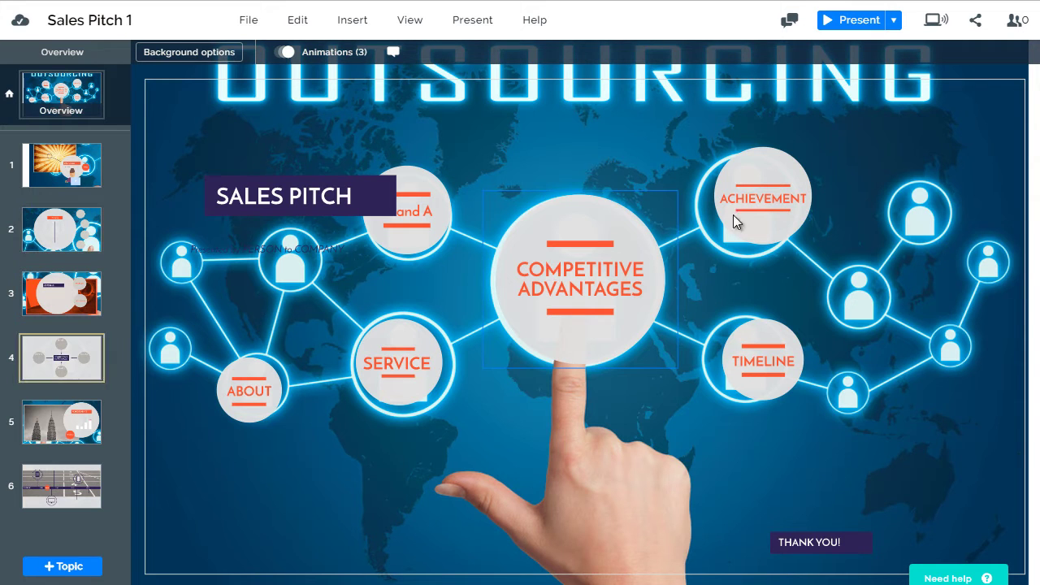
left_click(94, 468)
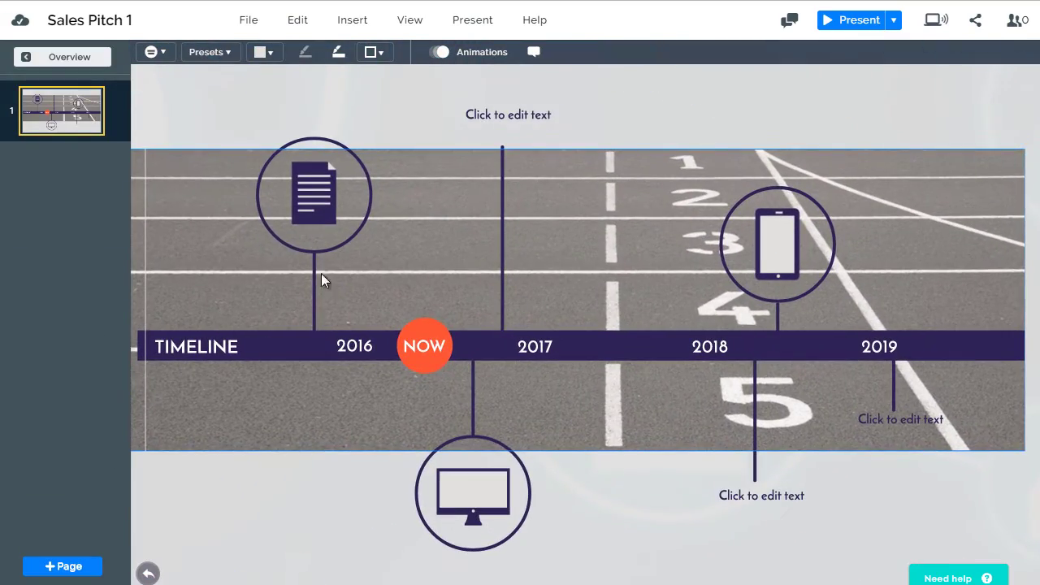
left_click(71, 54)
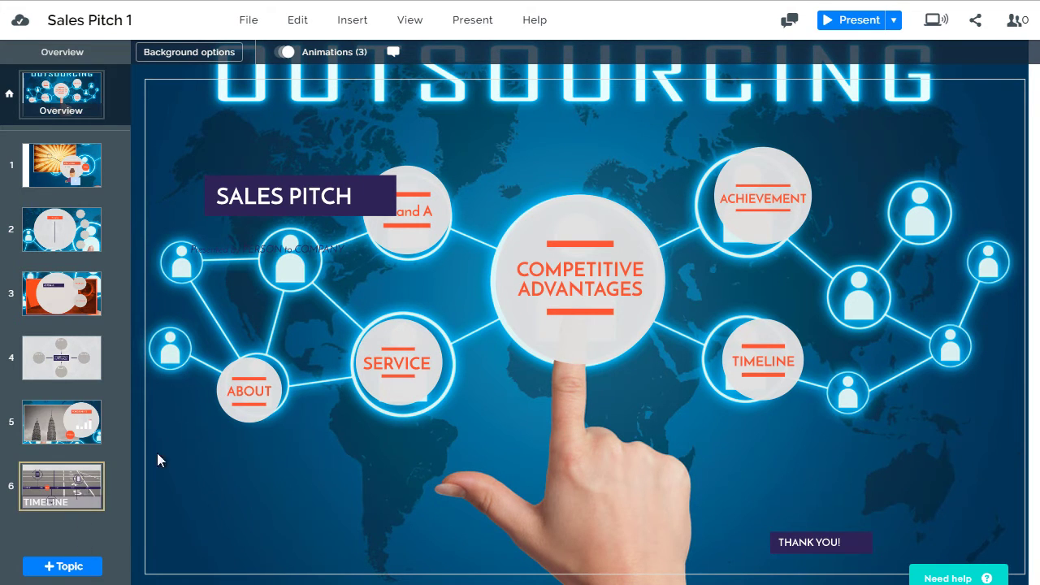
left_click(535, 214)
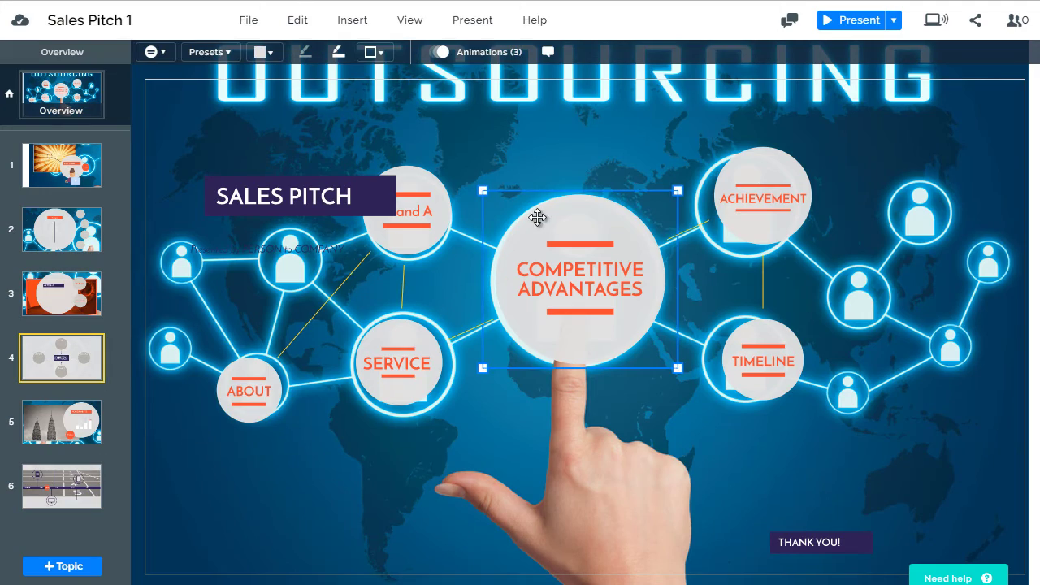
left_click(86, 476)
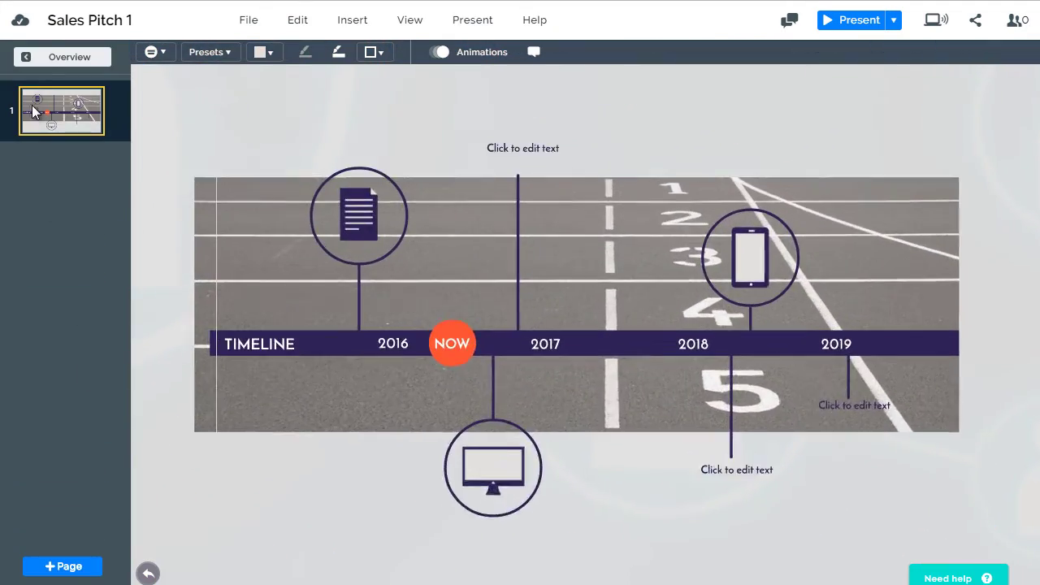
left_click(56, 53)
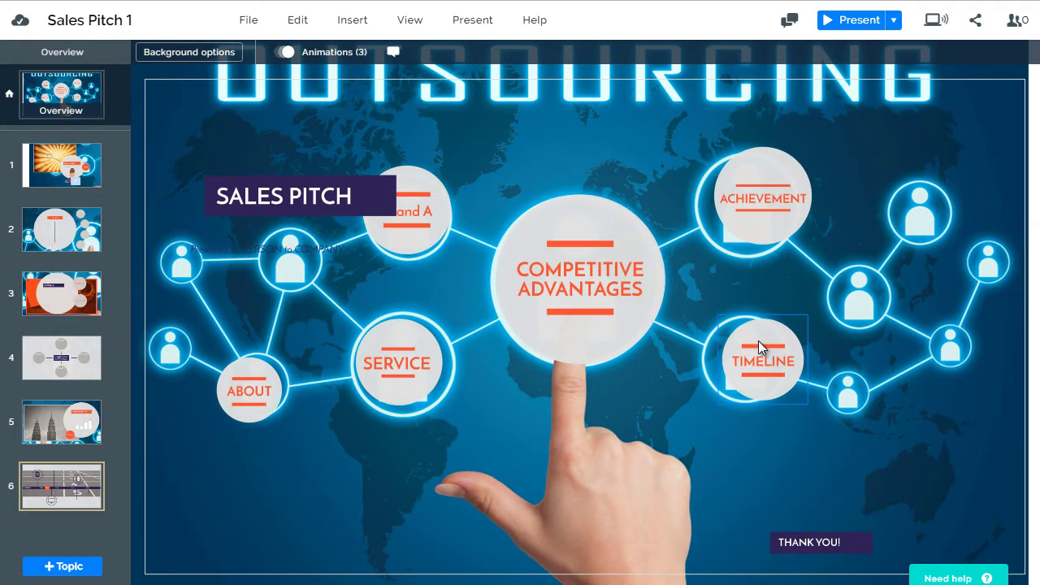
left_click(762, 340)
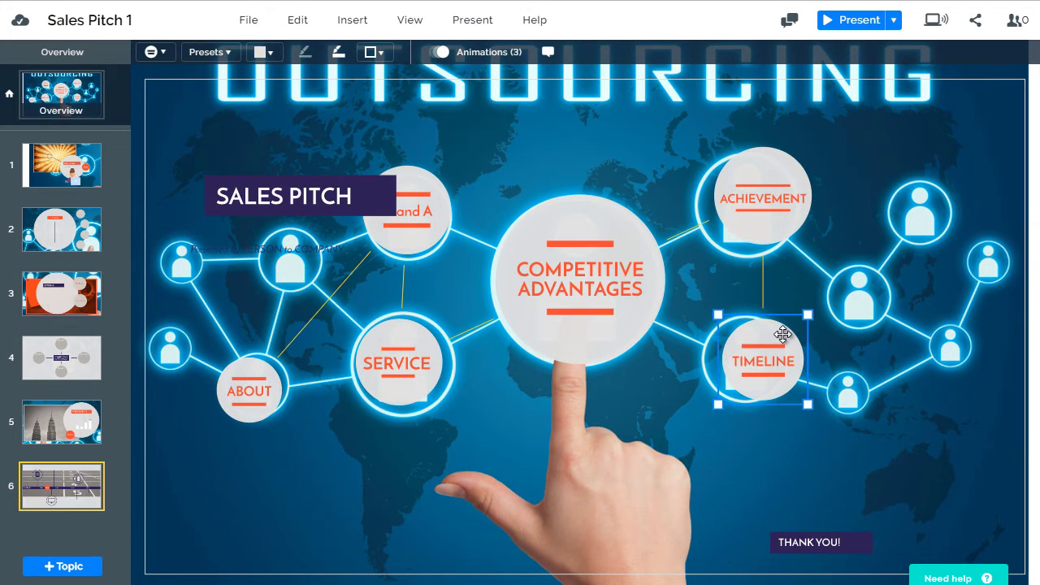
left_click_drag(779, 330, 766, 336)
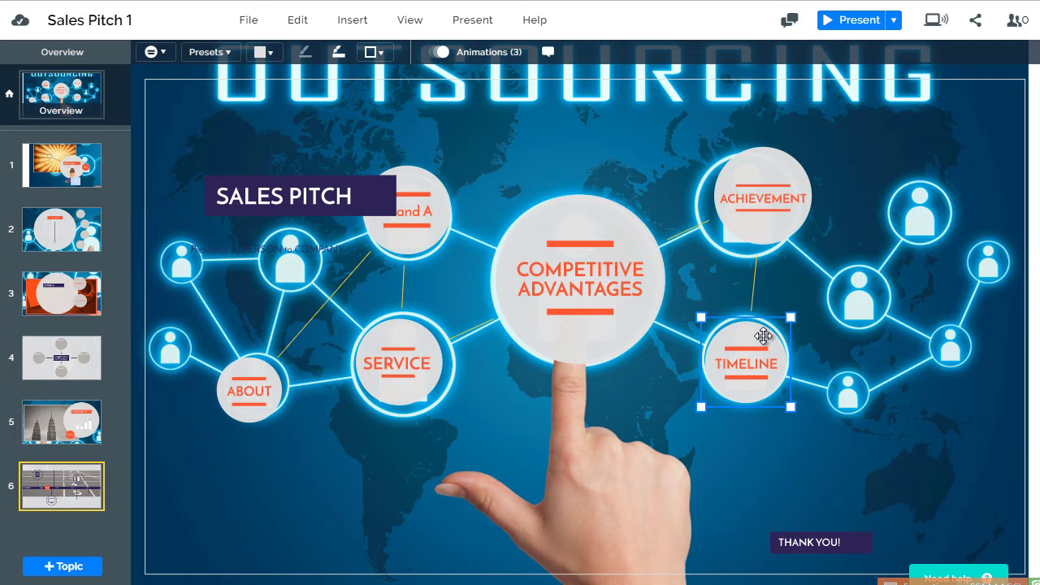
- Duplicate the TIMELINE circle with Ctrl+D and zoom into the TIMELINE topic
key("ctrl+d")
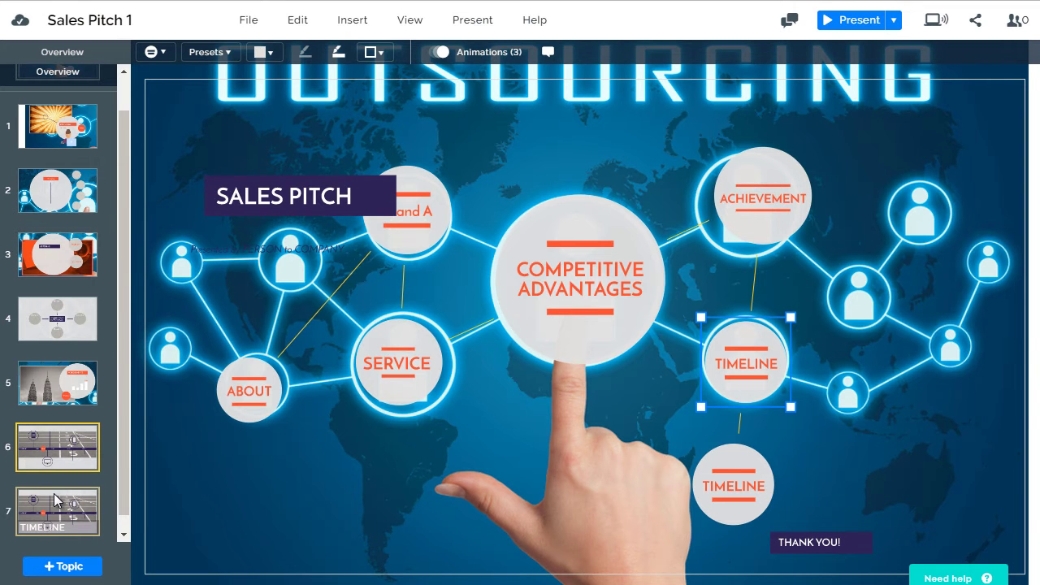
left_click(742, 367)
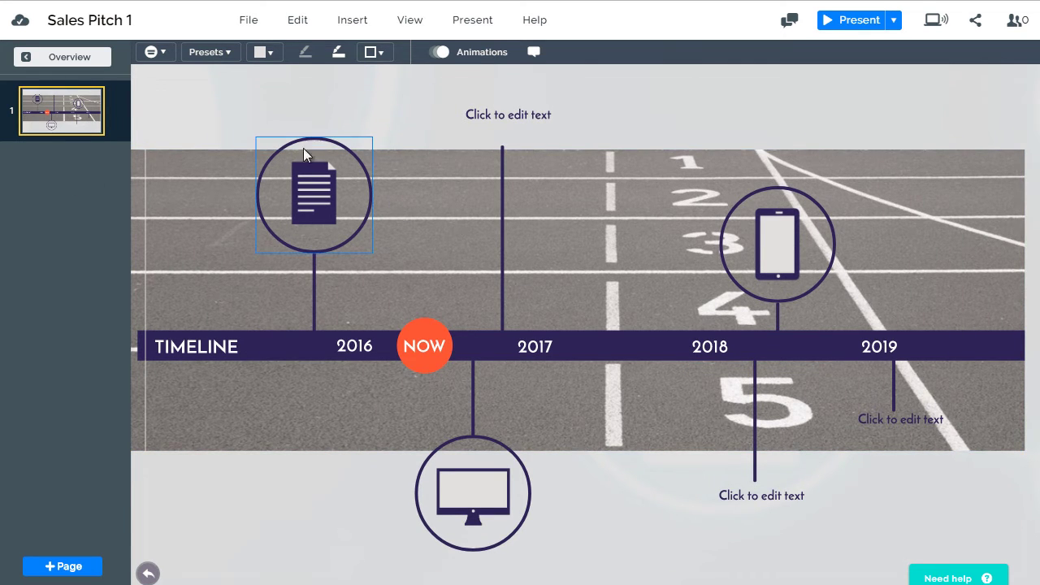
- Select the document-icon circle group and its inner image, then step back to the group
left_click(281, 221)
left_click(296, 210)
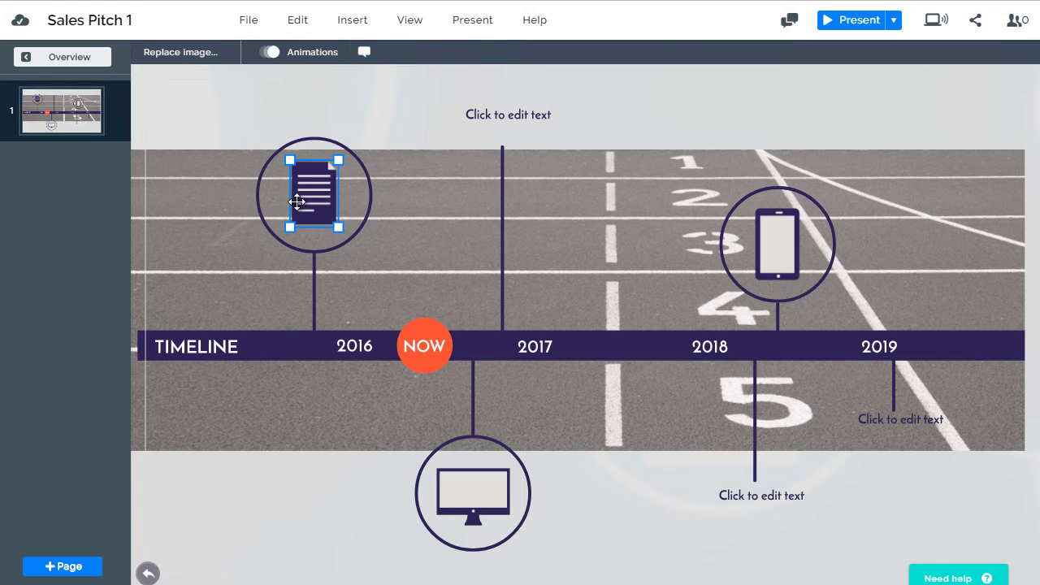
key("Escape")
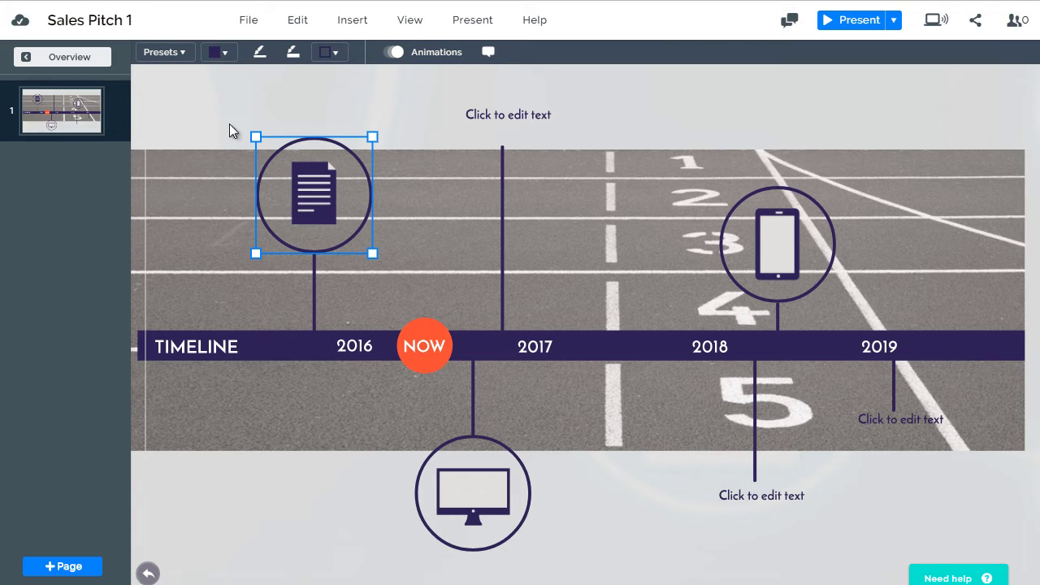
- Duplicate the 'Click to edit text' label above 2017 and offset the copy down-right
left_click(524, 118)
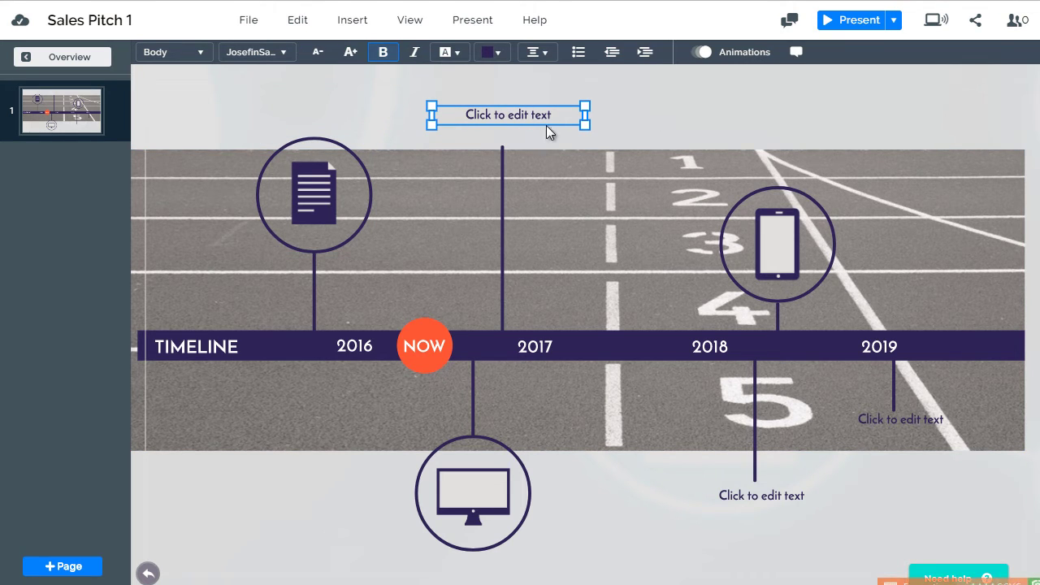
left_click(546, 120)
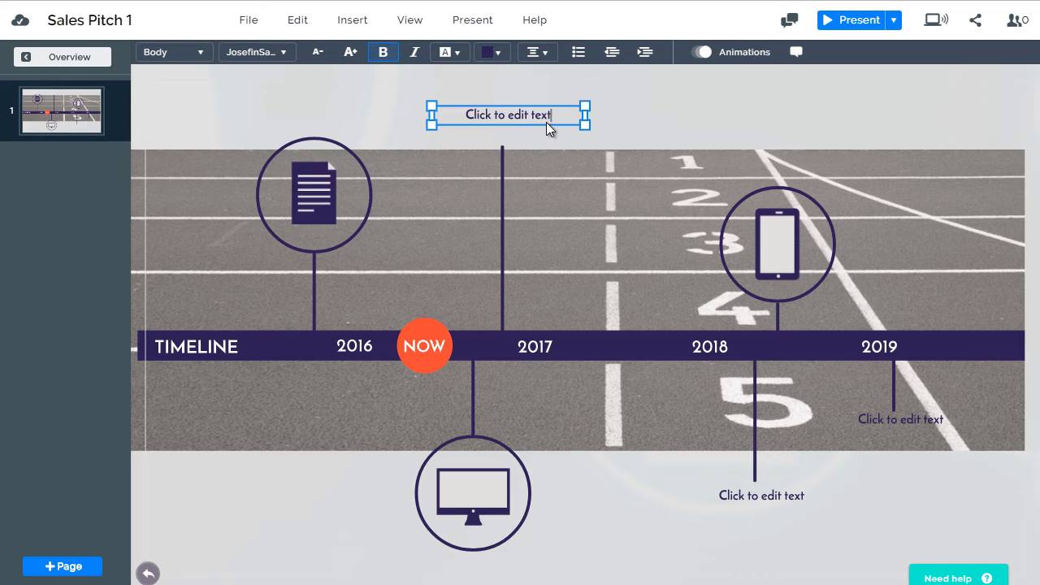
key("Escape")
left_click(553, 117)
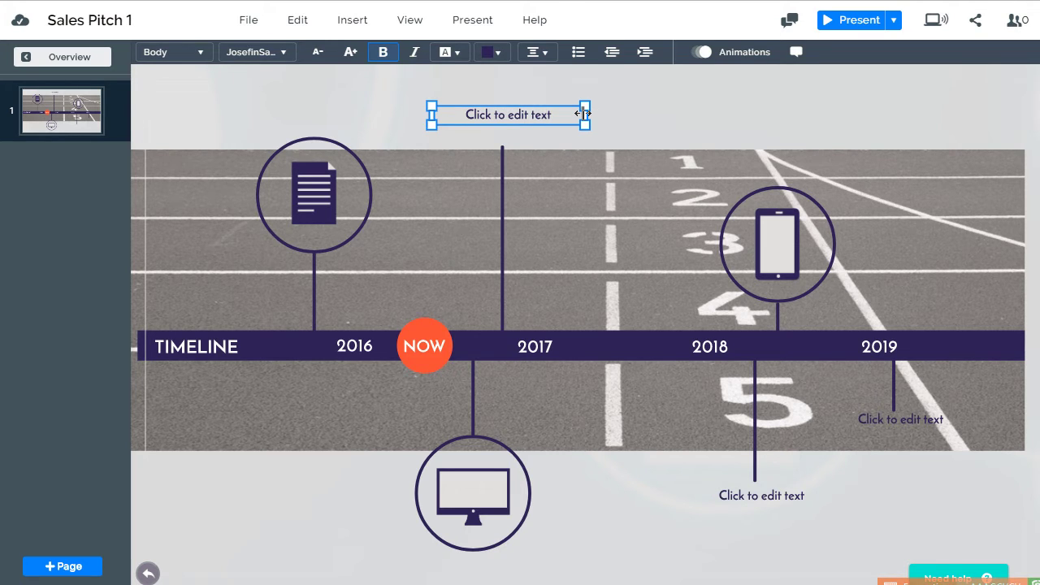
key("ctrl+d")
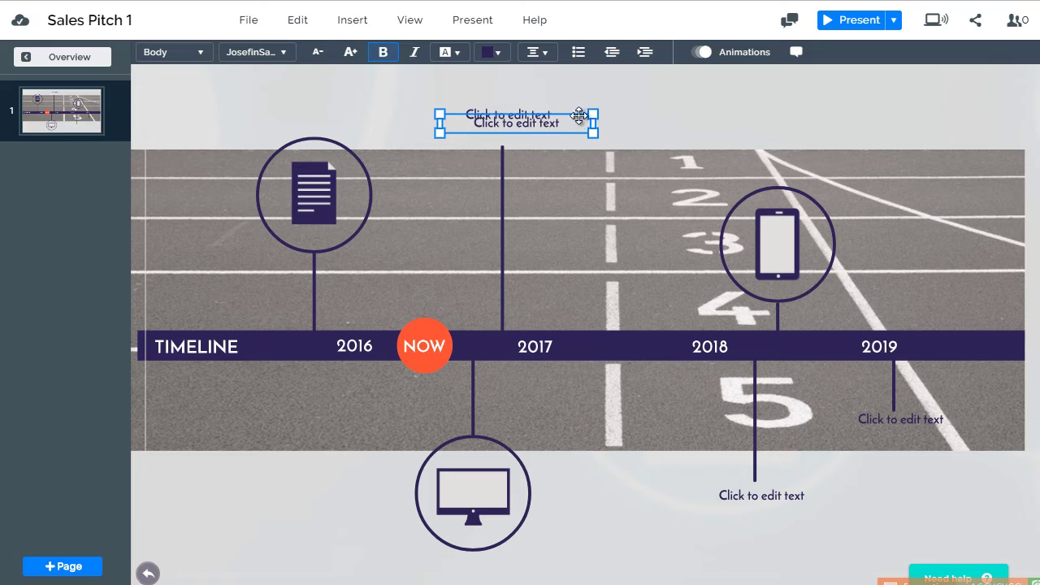
left_click_drag(551, 143, 567, 139)
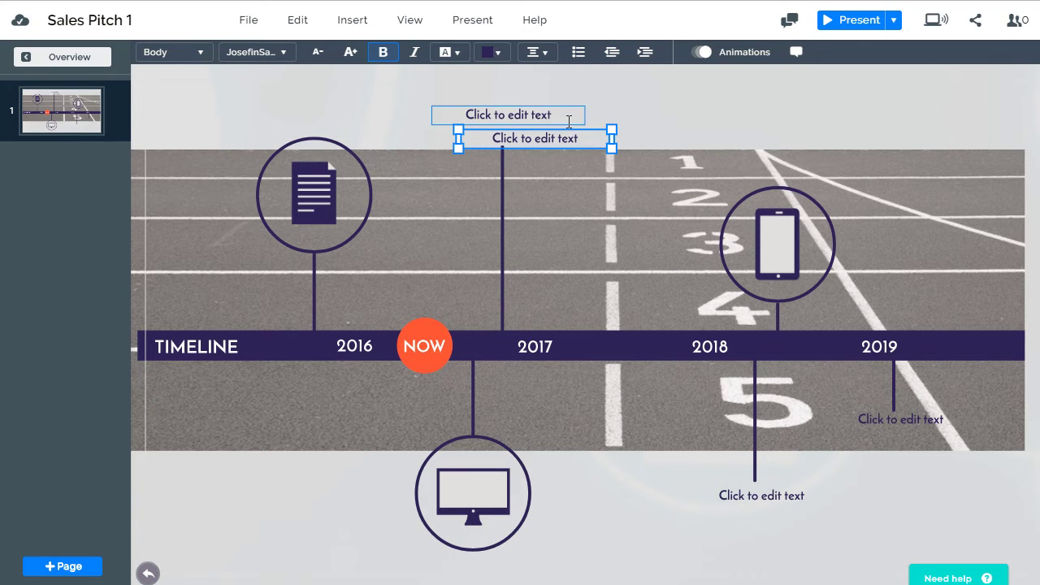
left_click(607, 101)
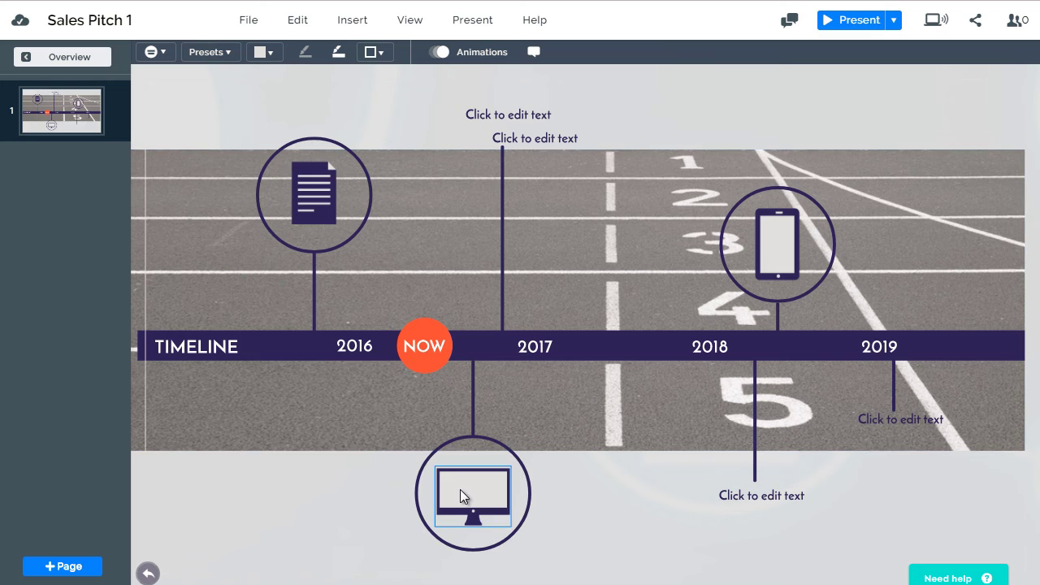
- Select the 2016 circle with its document icon and connector line
left_click(328, 247)
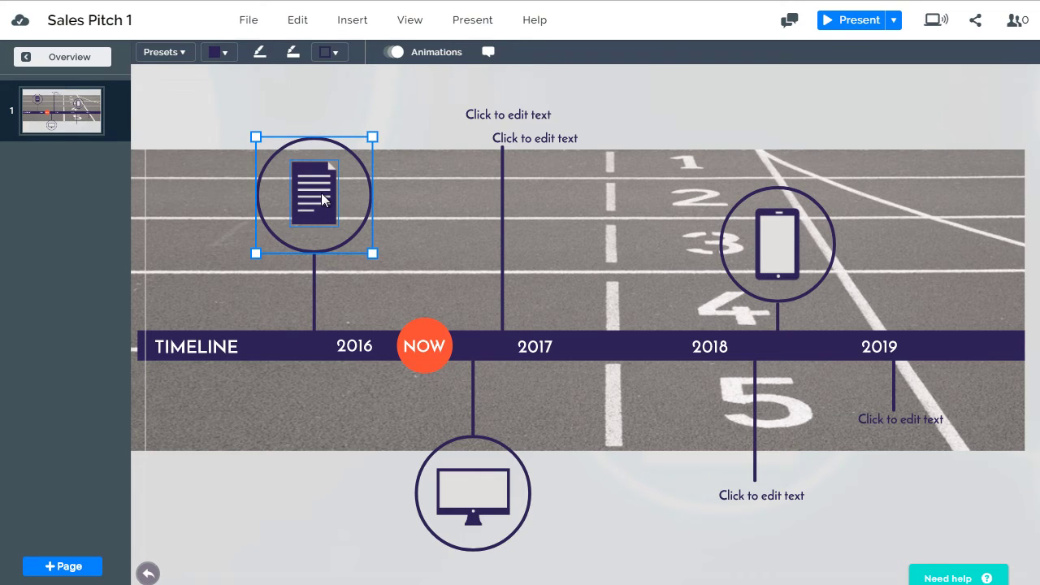
left_click(314, 294)
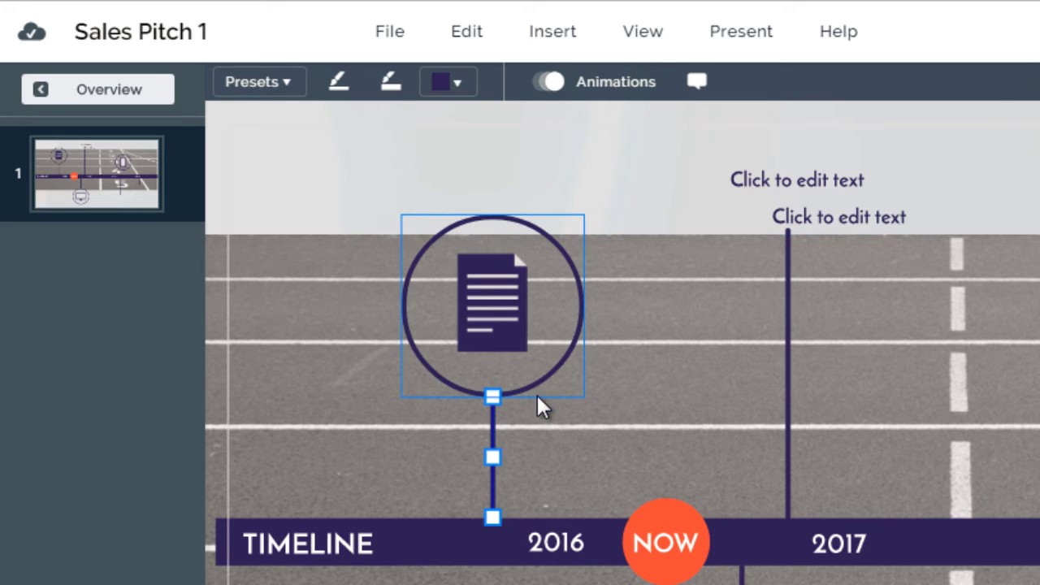
left_click(501, 334)
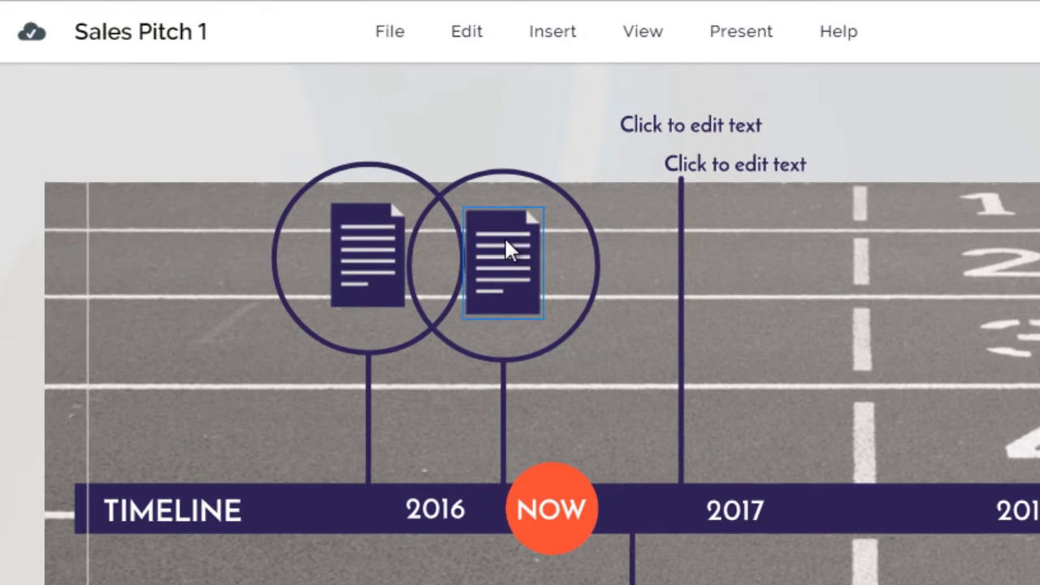
- Move the copied circle, its stem and the document icon above 2017, then return to overview
left_click(503, 236)
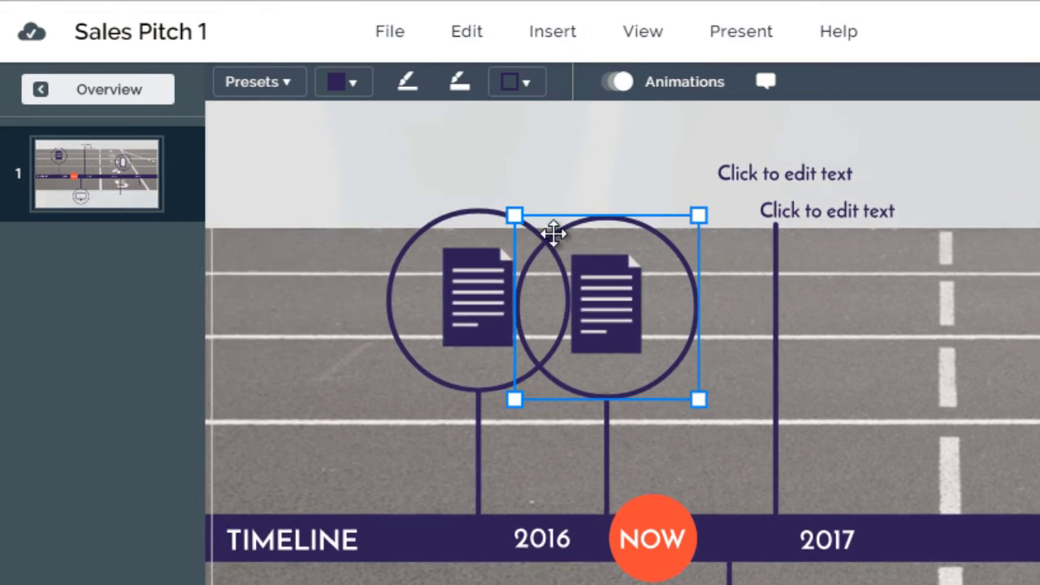
left_click(619, 439, "shift")
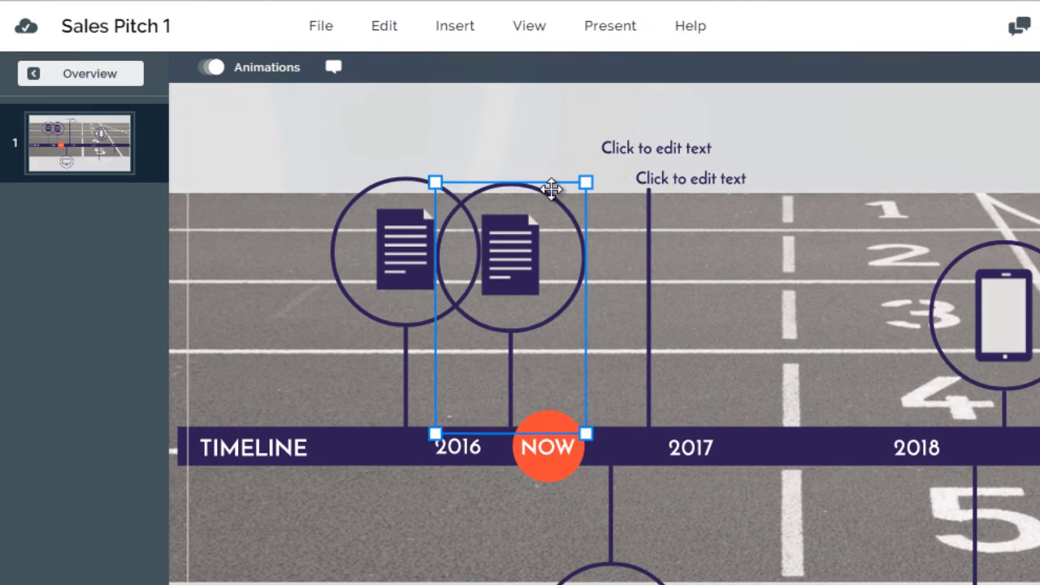
left_click_drag(550, 190, 839, 178)
left_click_drag(528, 260, 821, 244)
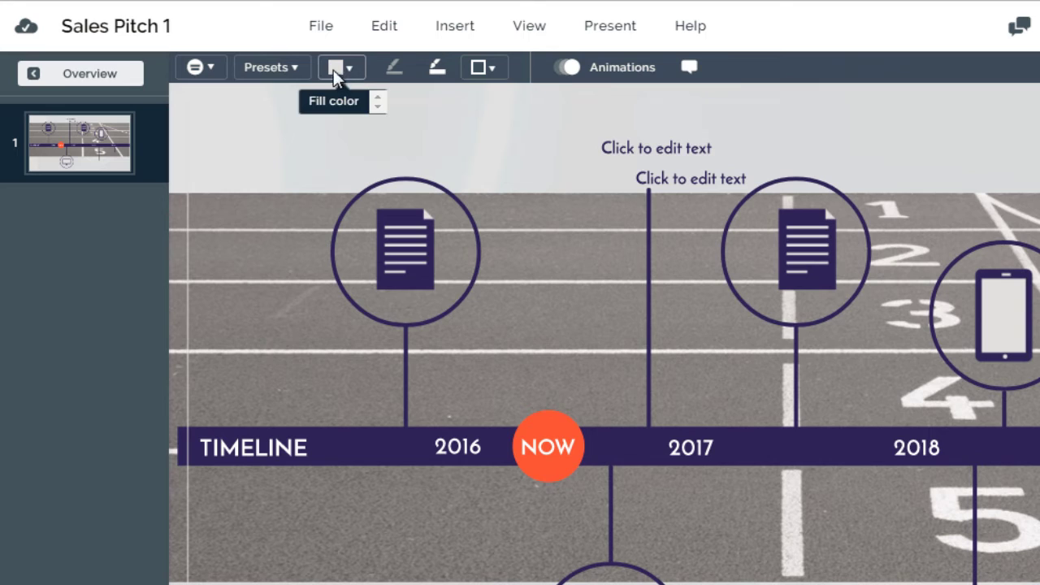
left_click(113, 74)
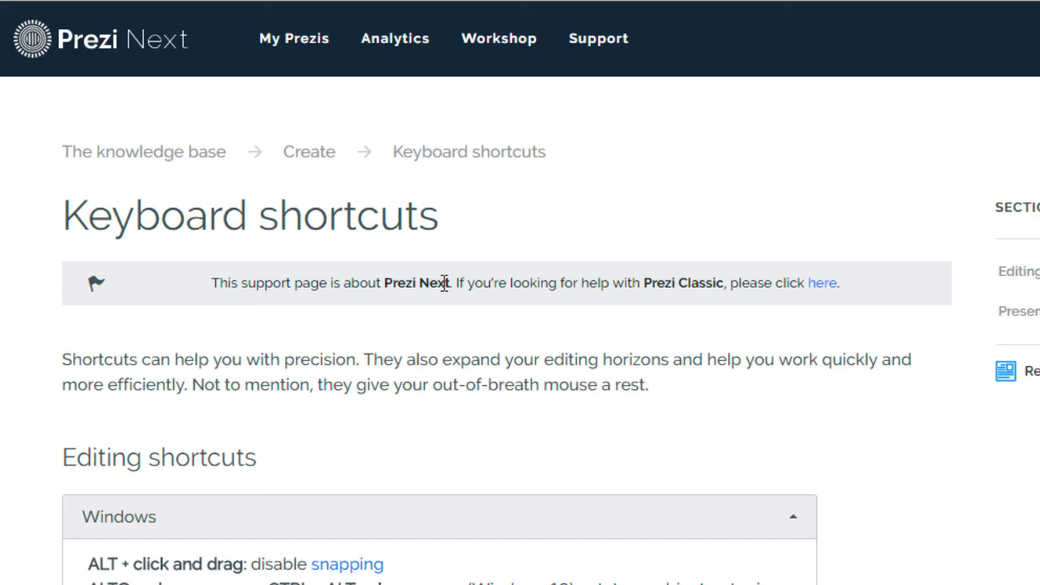
- Scroll the Keyboard shortcuts page and highlight the Mac editing shortcuts
scroll(487, 288, "down", 4)
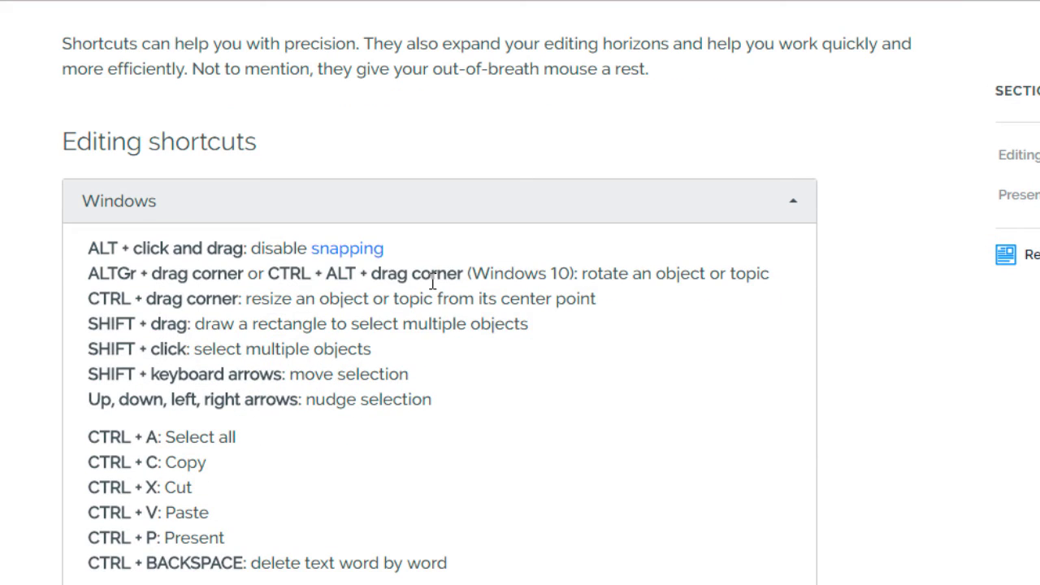
scroll(174, 341, "down", 1)
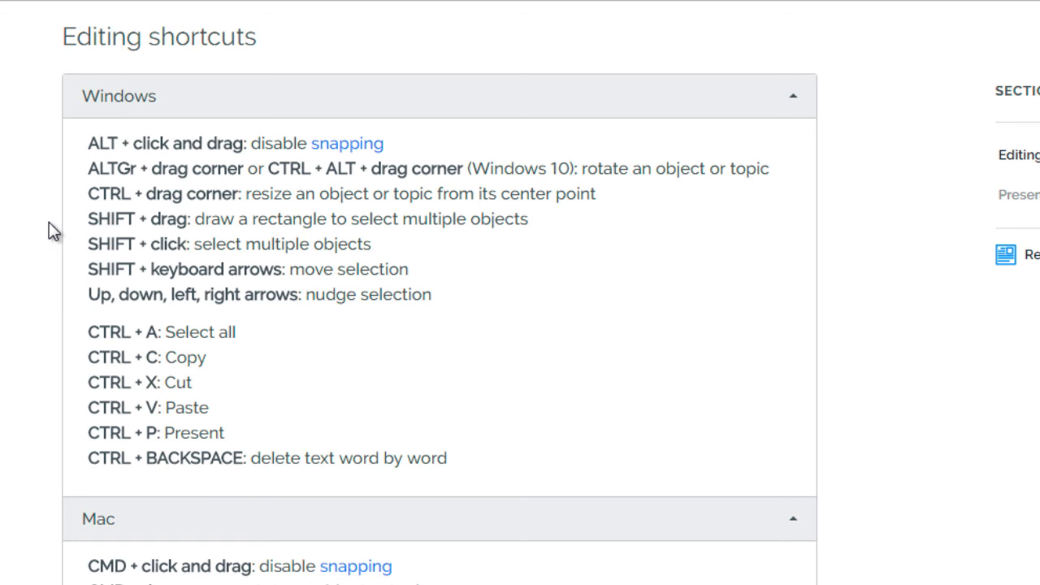
scroll(50, 231, "down", 1)
scroll(49, 227, "up", 1)
scroll(56, 291, "down", 1)
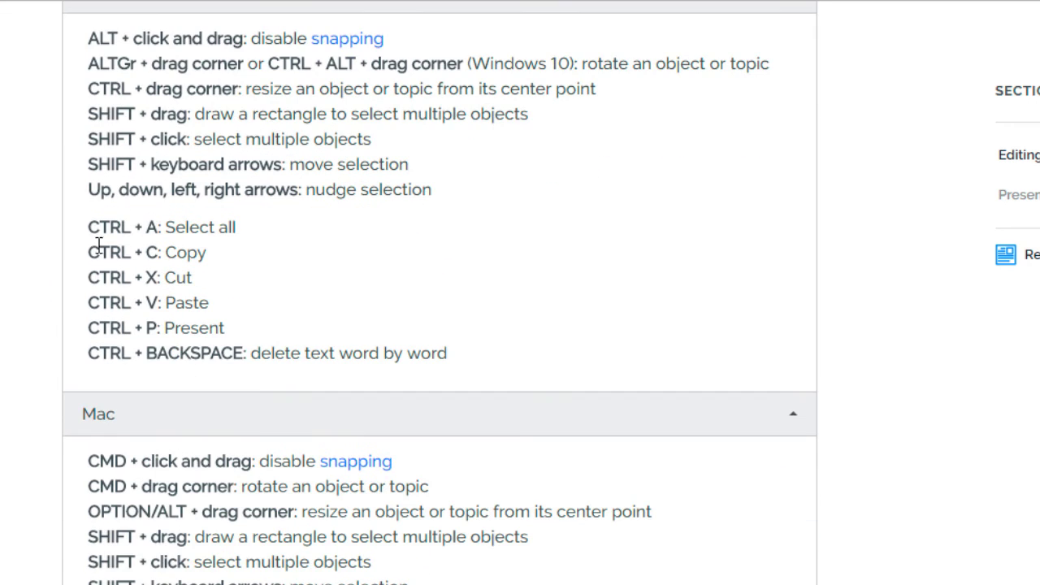
scroll(160, 230, "down", 1)
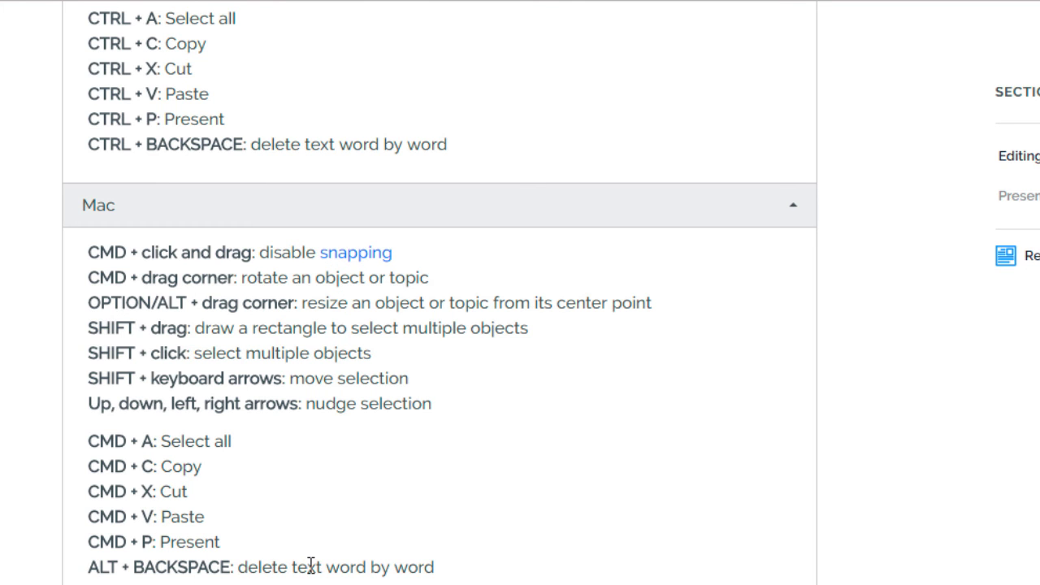
scroll(310, 565, "up", 1)
scroll(309, 562, "up", 2)
scroll(308, 560, "down", 1)
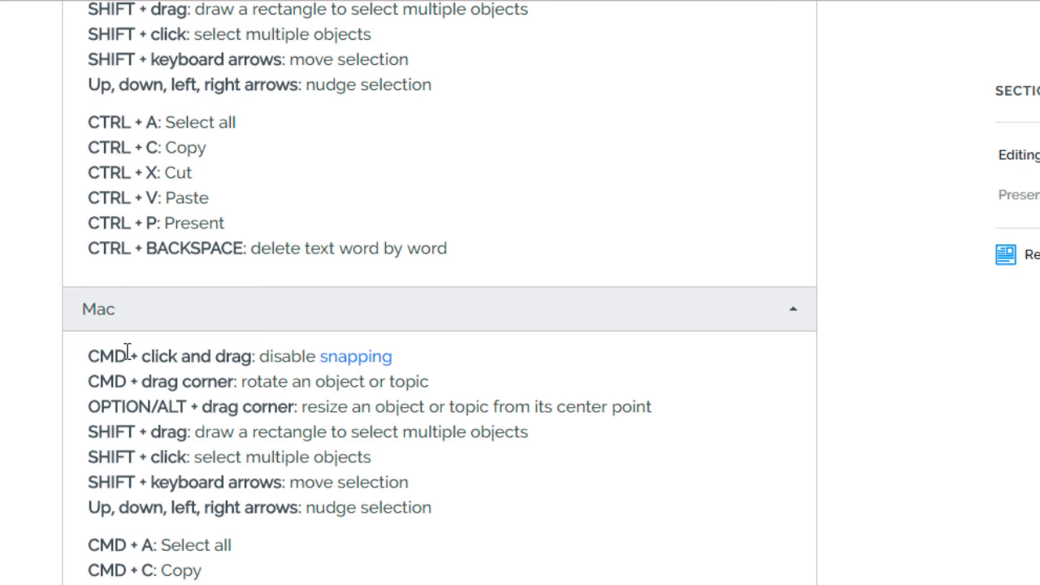
scroll(195, 364, "up", 1)
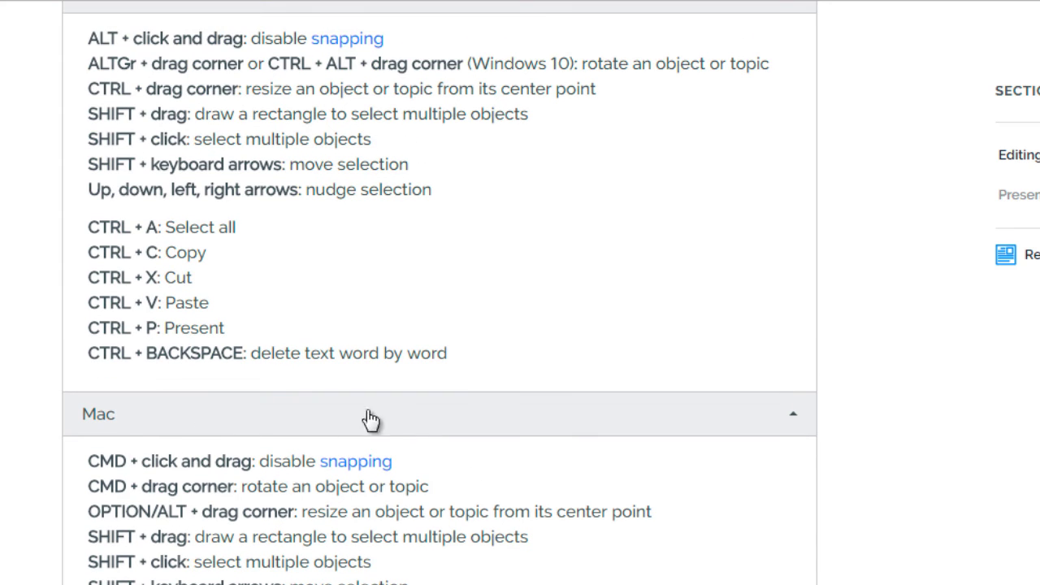
left_click_drag(115, 463, 414, 583)
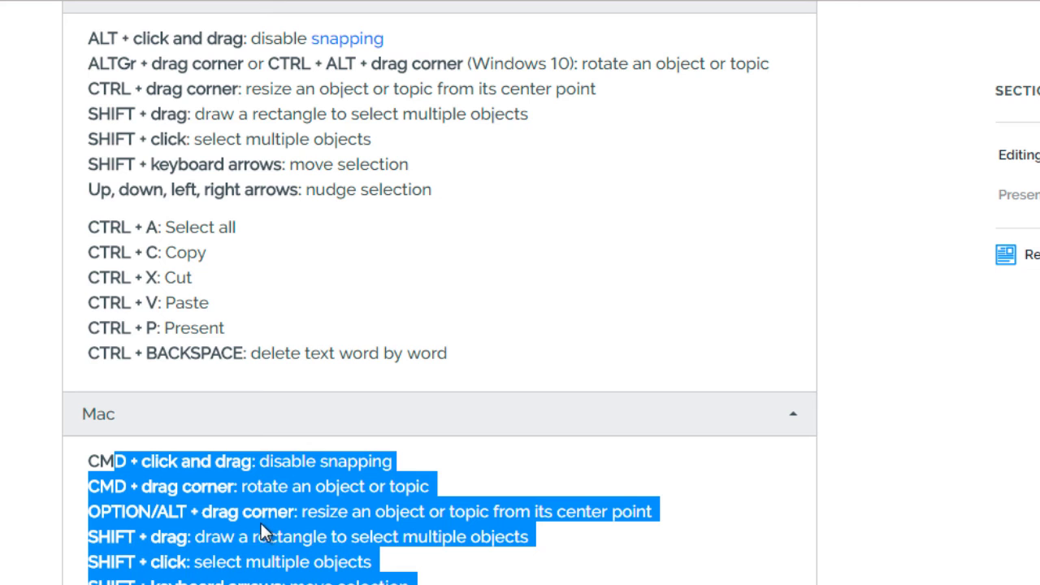
- Highlight the Ctrl+A through Ctrl+P shortcut lines and exit full-screen with F11
scroll(243, 529, "down", 1)
scroll(240, 528, "up", 2)
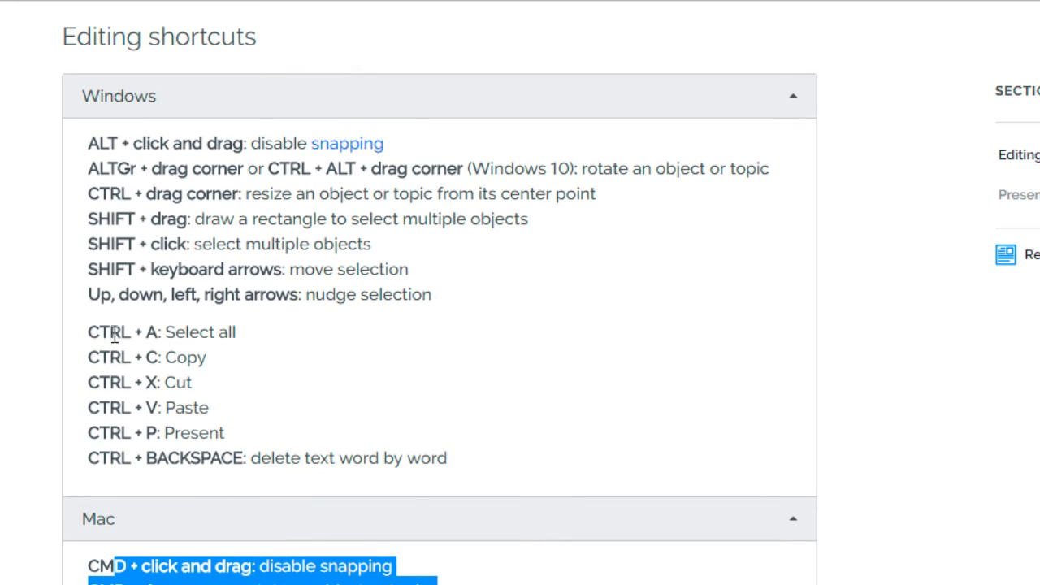
left_click_drag(81, 333, 261, 424)
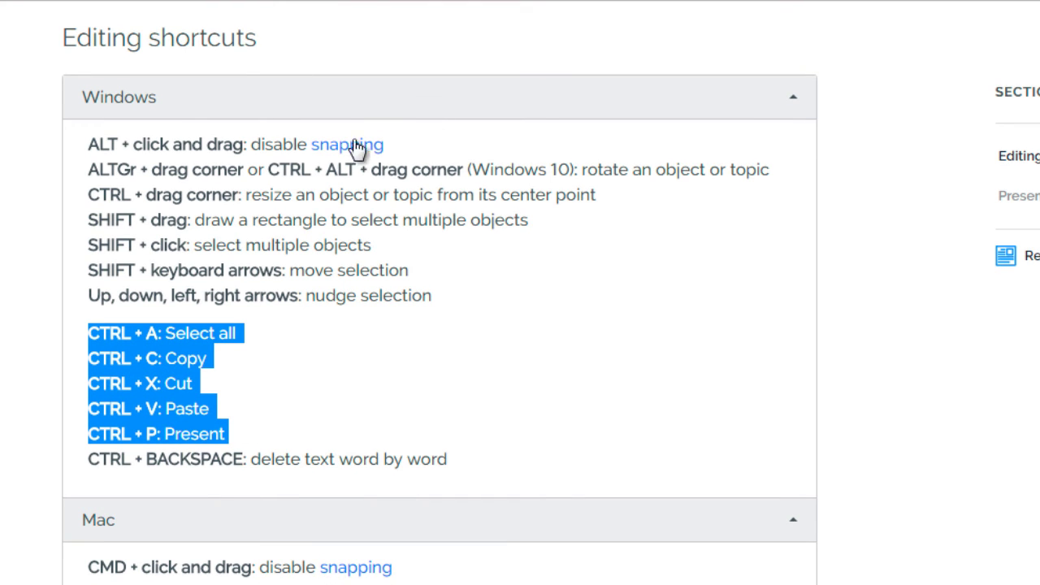
key("F11")
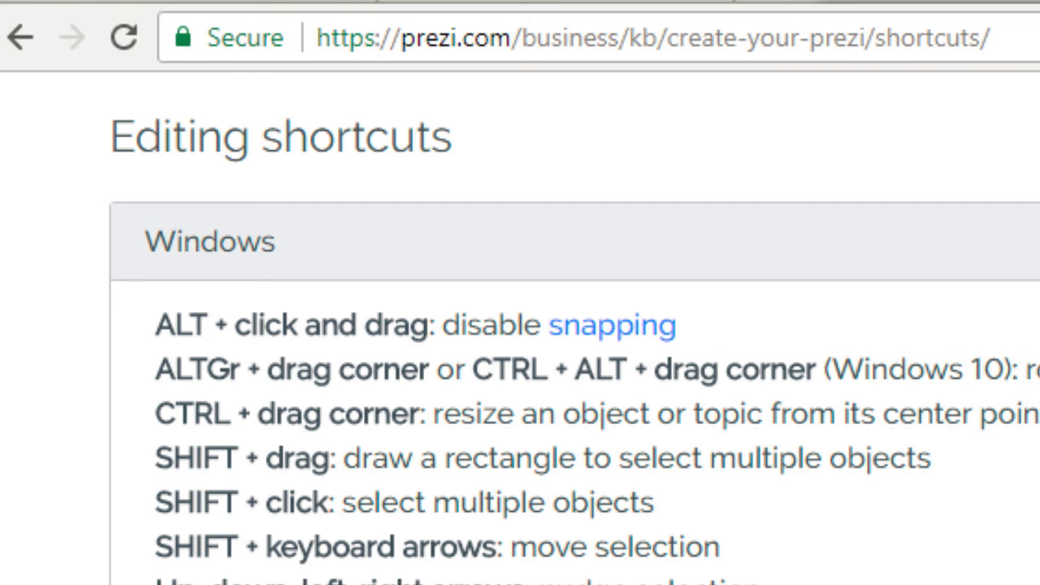
scroll(926, 567, "up", 10)
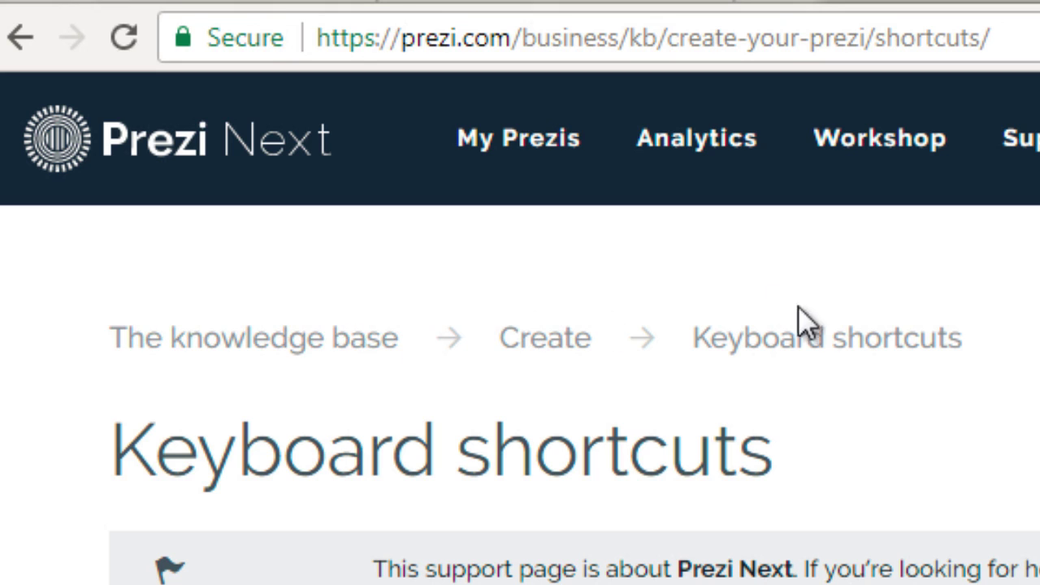
scroll(812, 341, "down", 2)
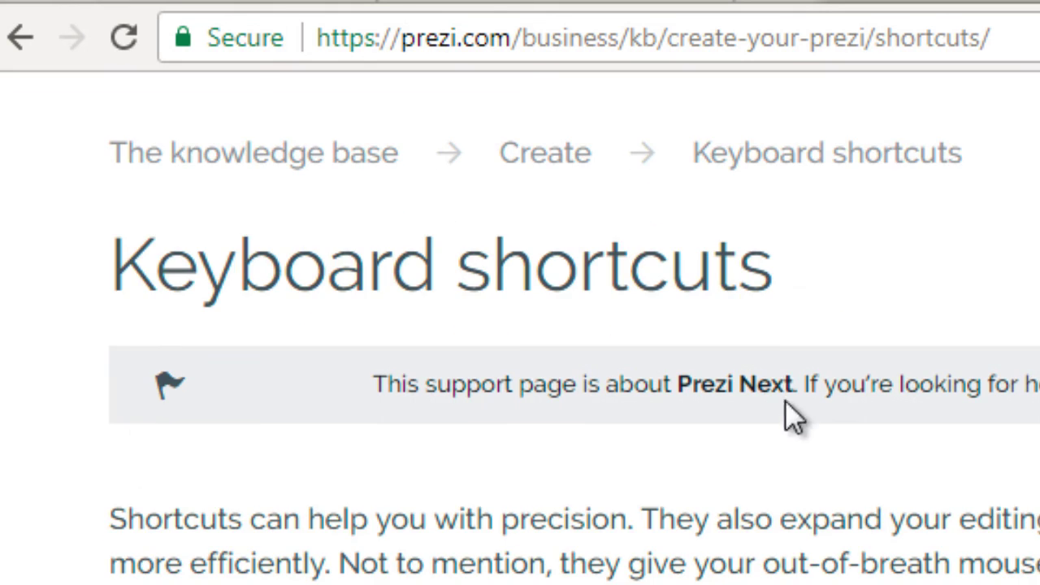
left_click_drag(794, 385, 457, 382)
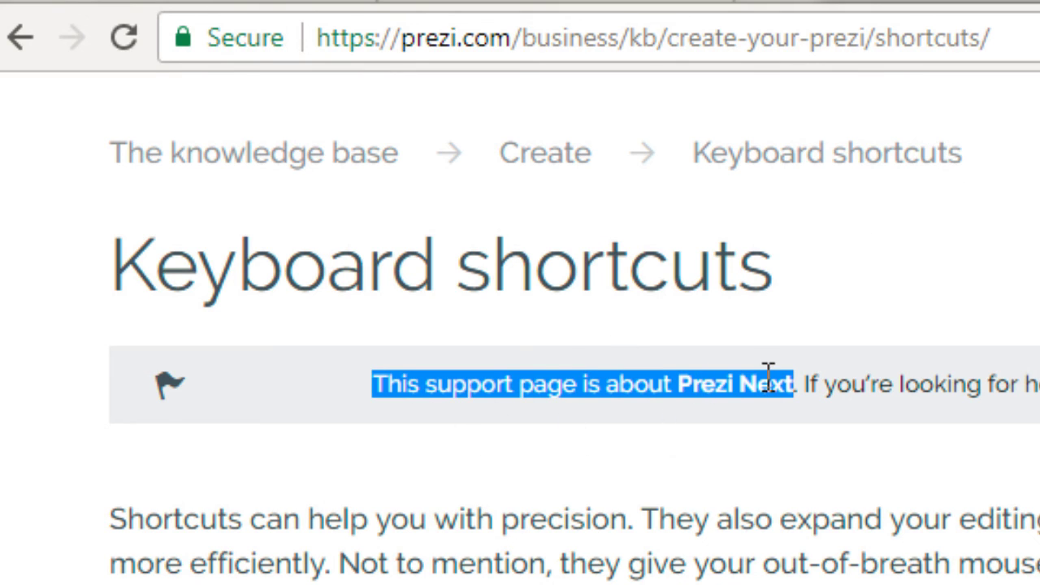
left_click(866, 395)
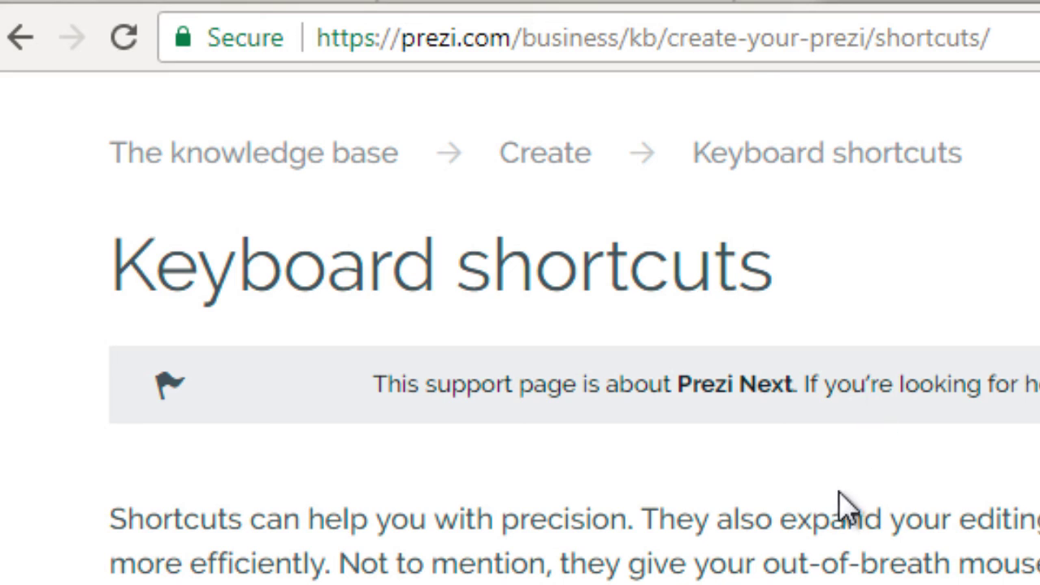